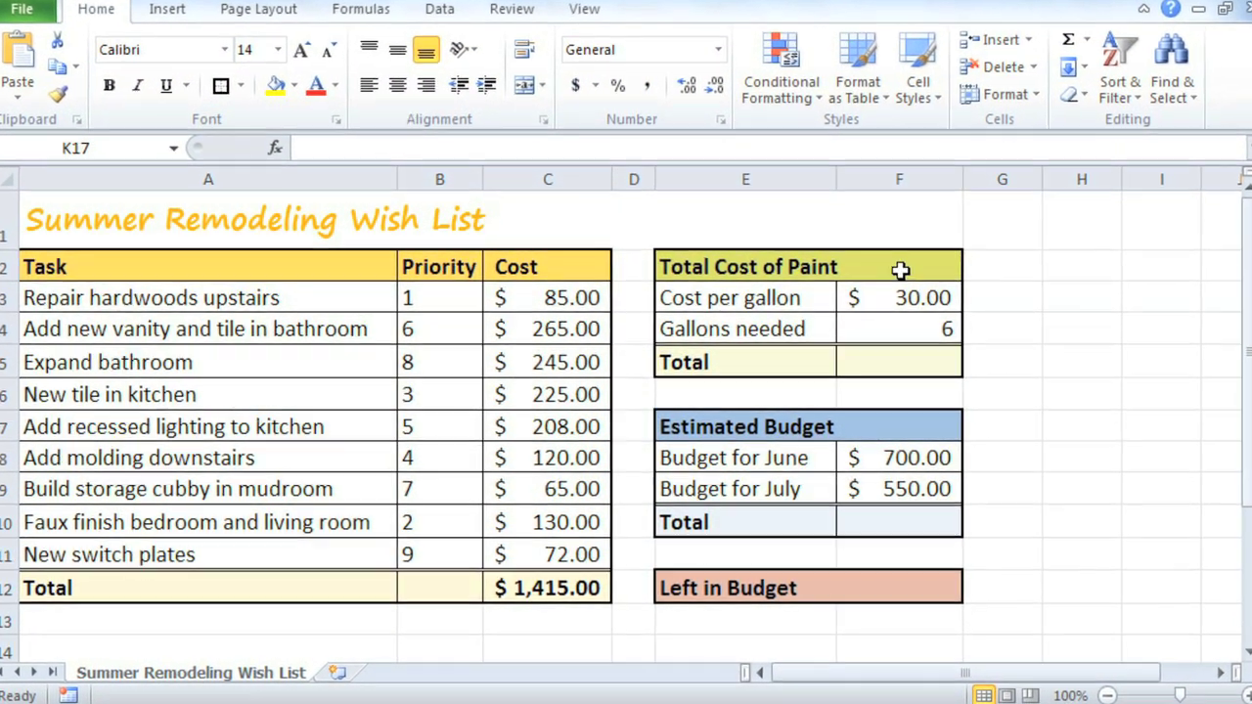
Check the $30 per gallon and 6 gallons values, then enter =30*6 in paint Total F5
{"action": "left_click", "coordinate": [894, 276]}
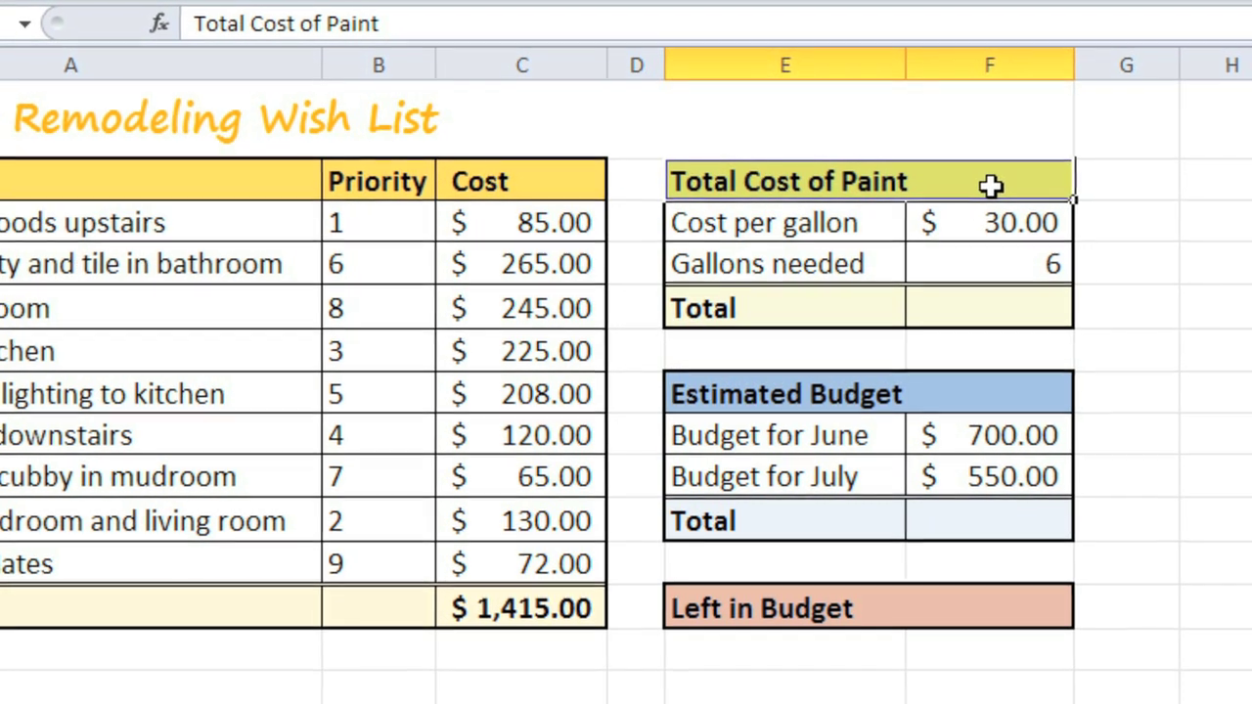
{"action": "left_click", "coordinate": [969, 216]}
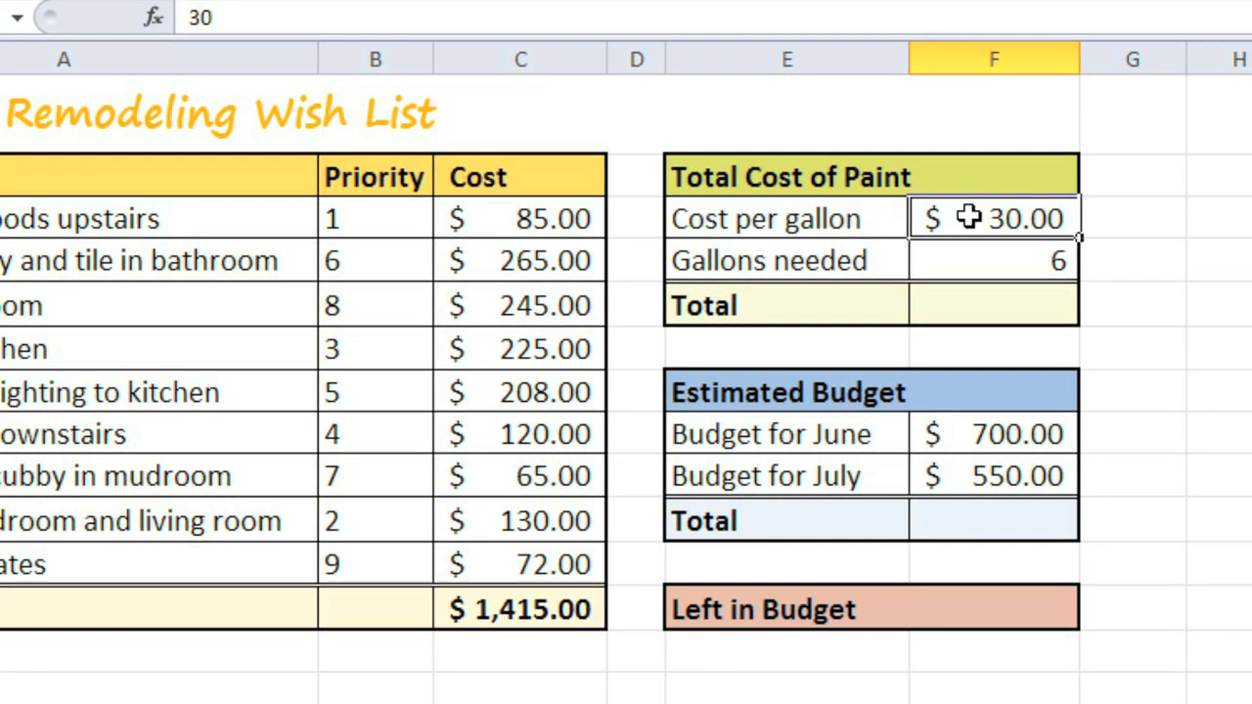
{"action": "left_click", "coordinate": [969, 259]}
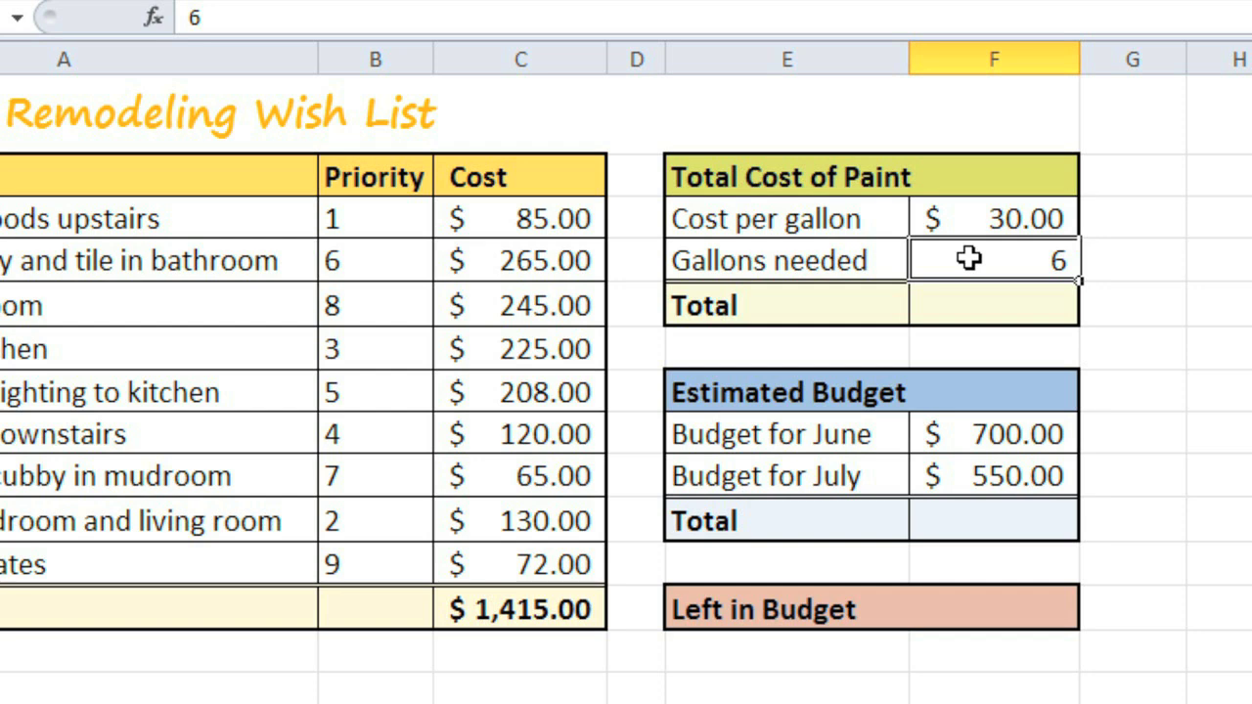
{"action": "left_click", "coordinate": [968, 298]}
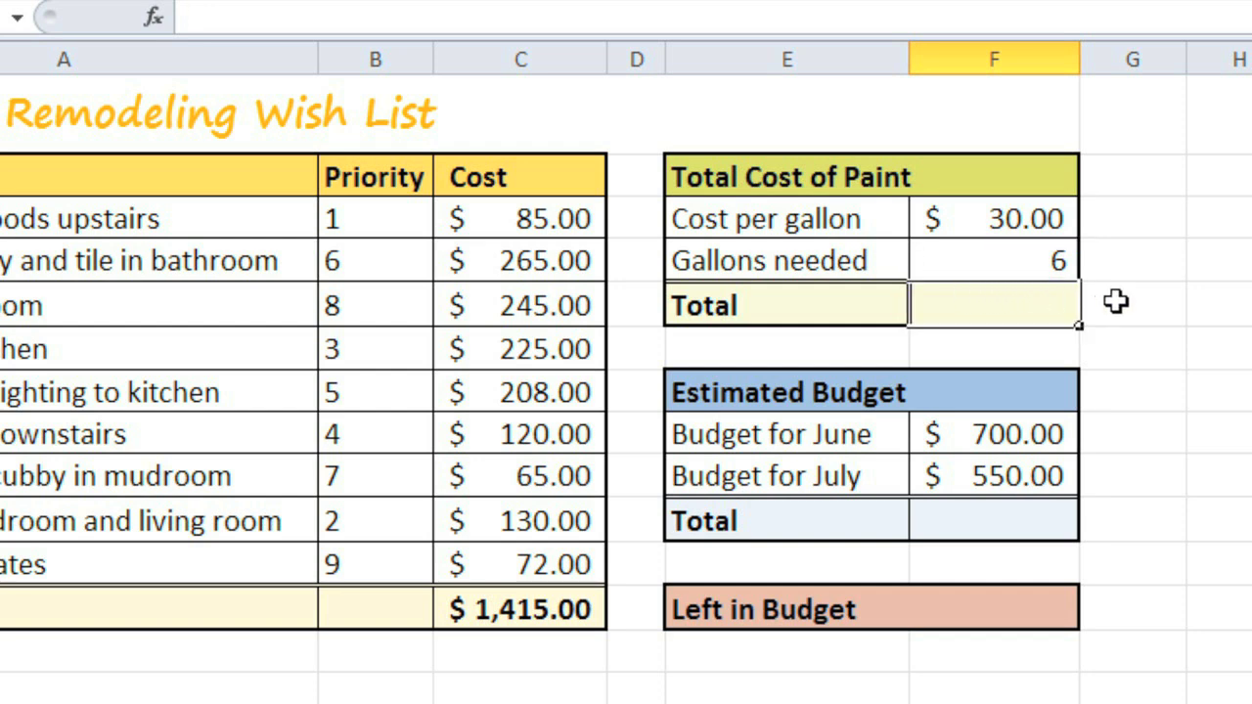
{"action": "type", "text": "=30"}
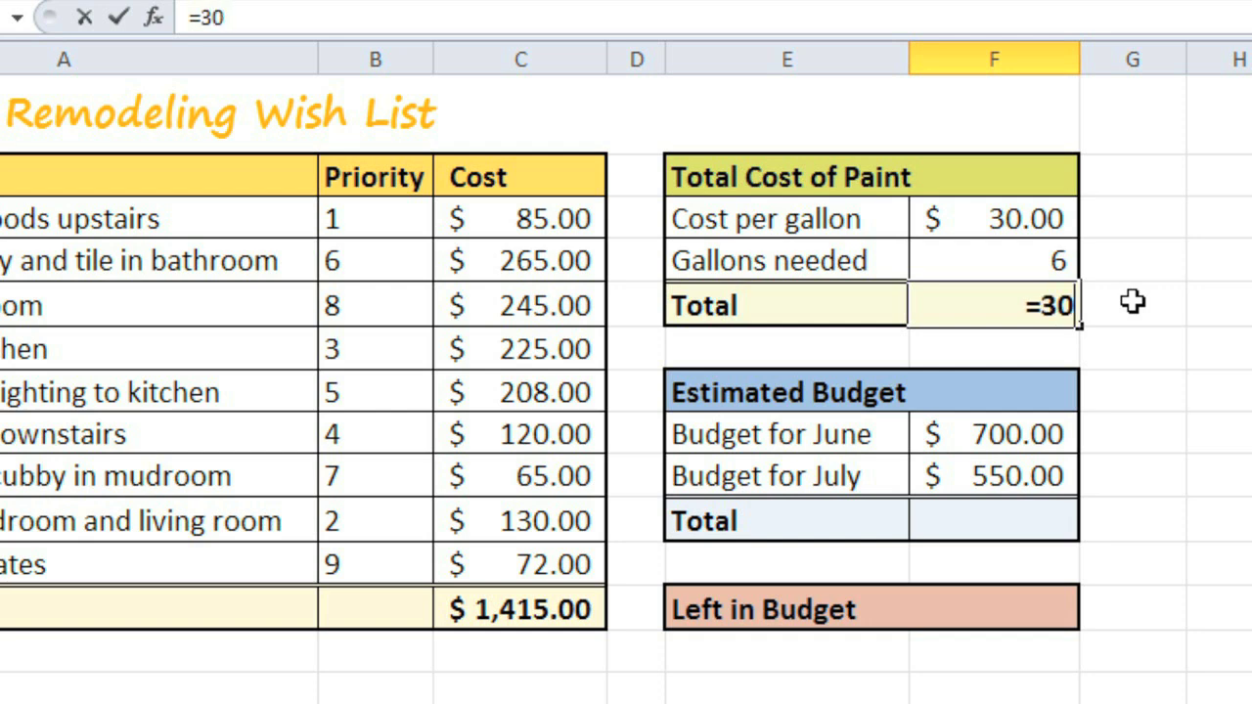
{"action": "type", "text": "*6"}
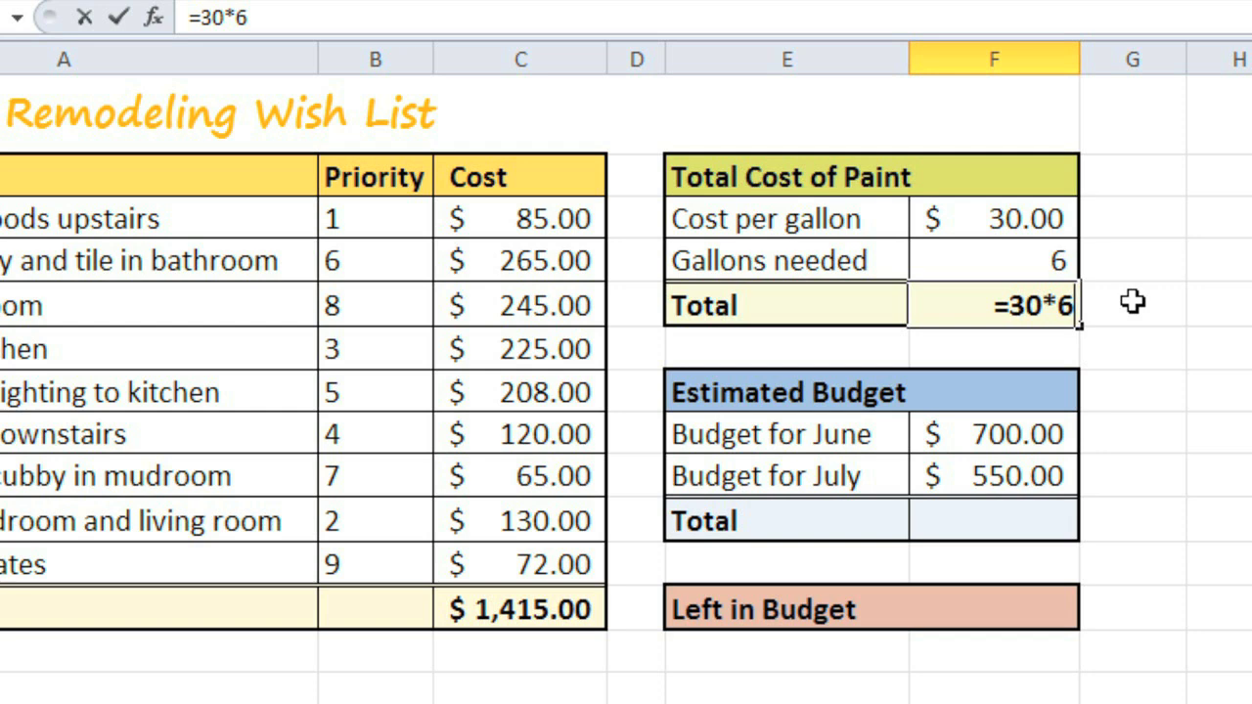
{"action": "key", "text": "Return"}
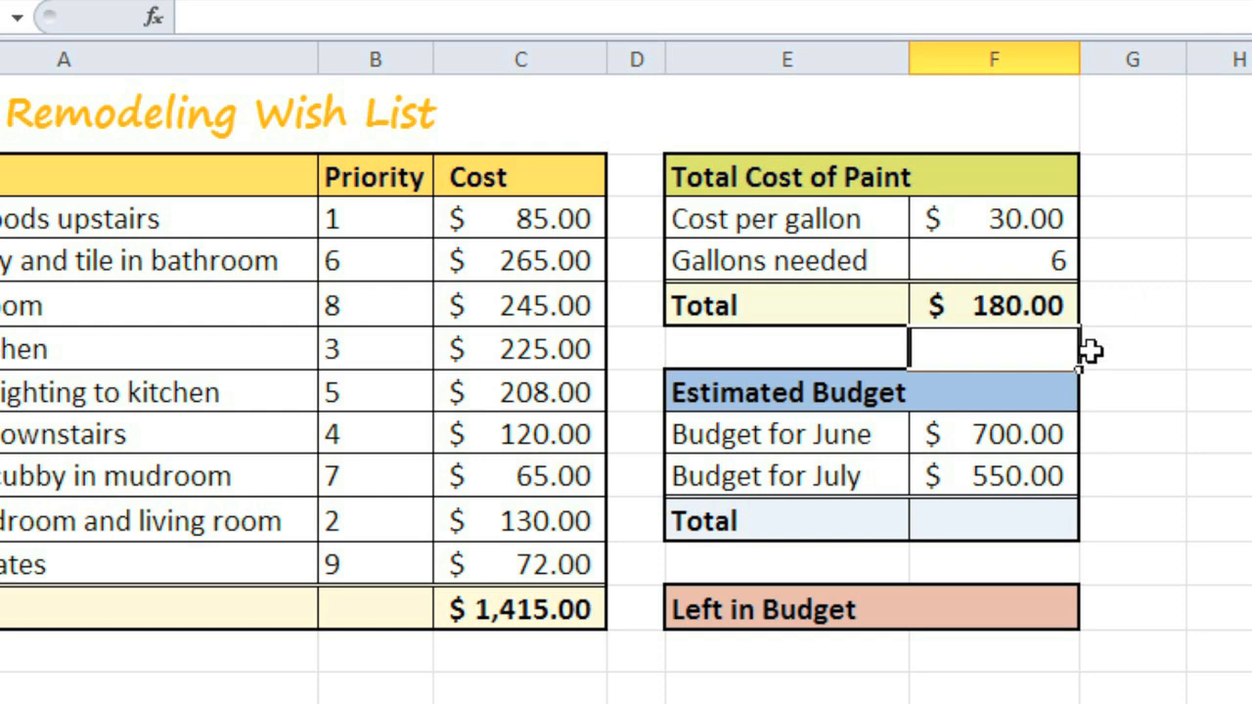
Enter =F8+F9 in budget Total cell F10, replacing the typed =700+550
{"action": "left_click", "coordinate": [979, 517]}
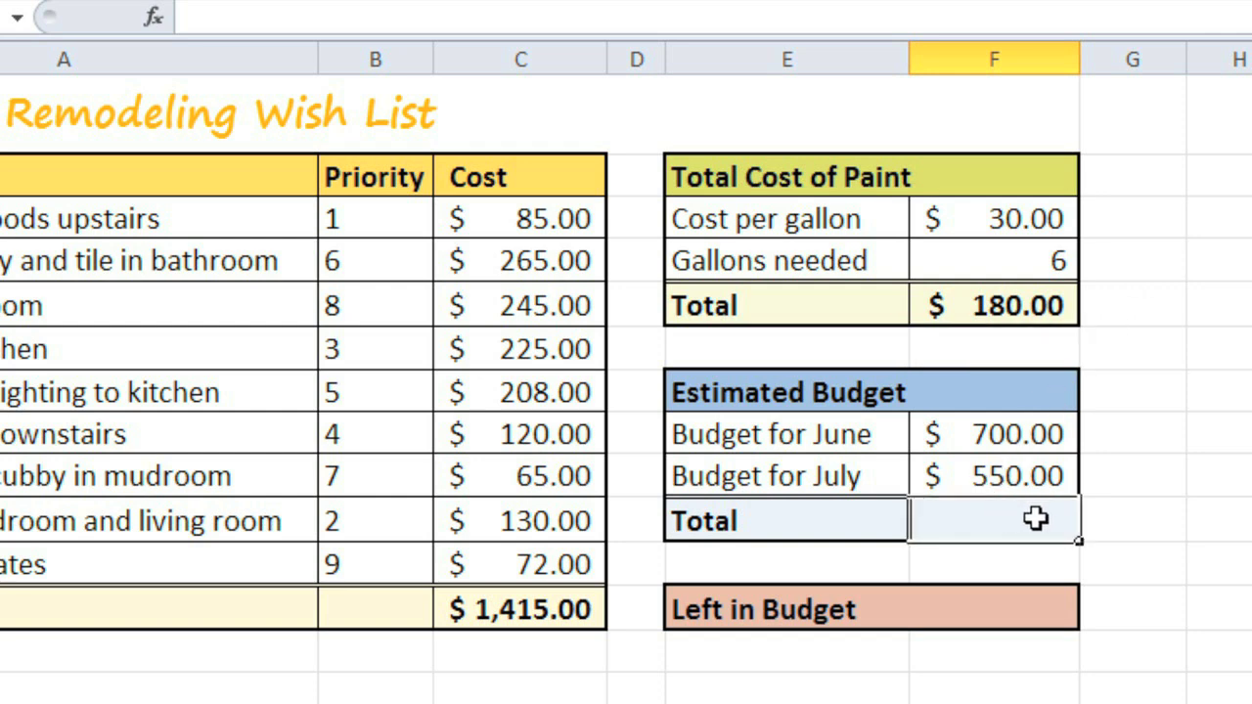
{"action": "type", "text": "=700+"}
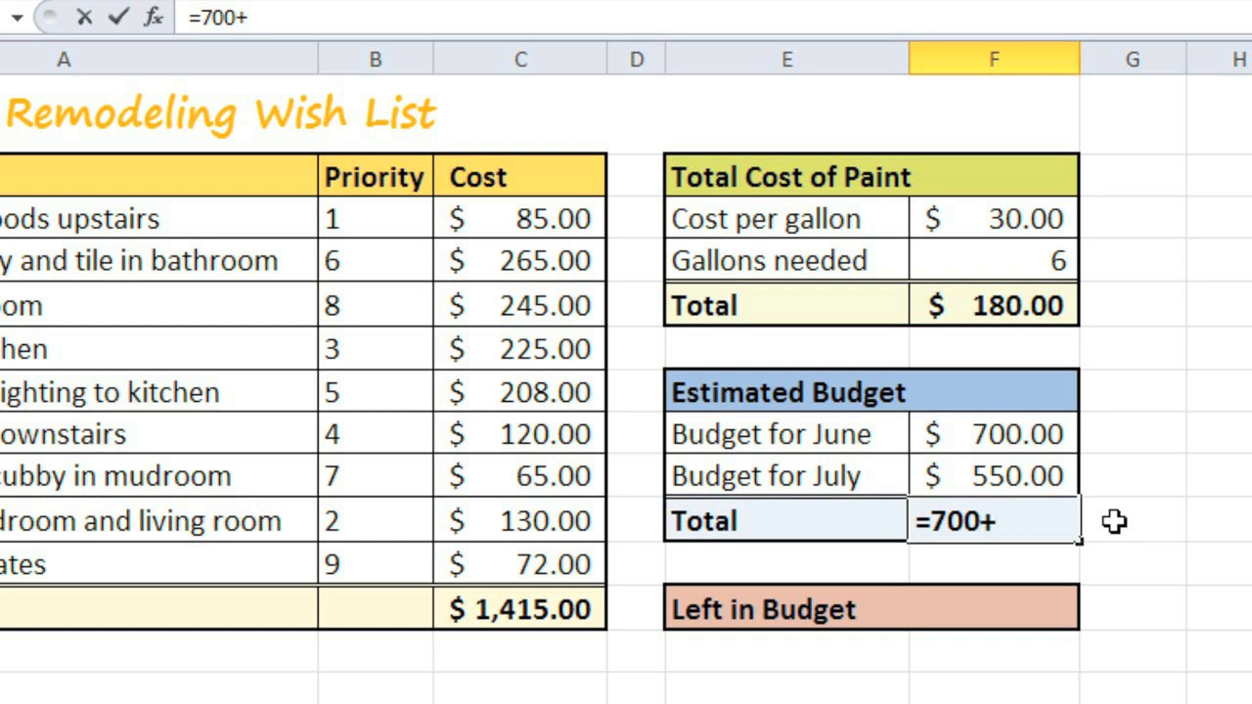
{"action": "type", "text": "550"}
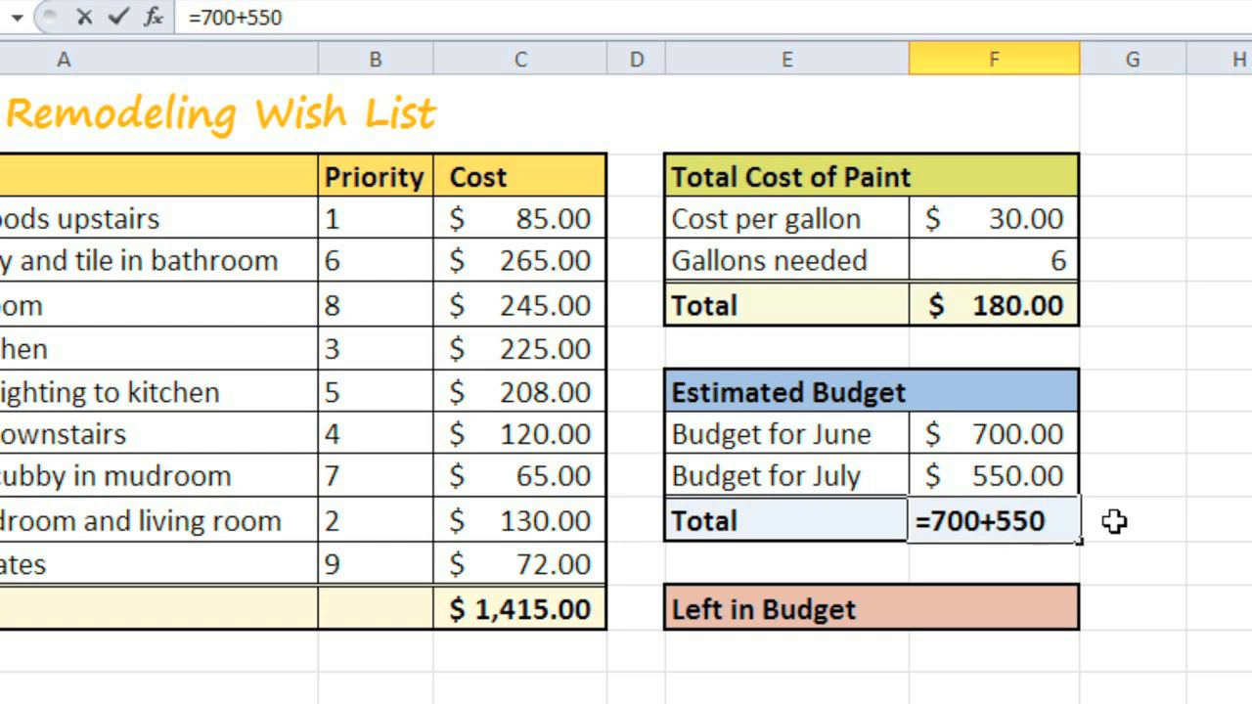
{"action": "key", "text": "BackSpace"}
{"action": "key", "text": "BackSpace"}
{"action": "key", "text": "BackSpace"}
{"action": "key", "text": "BackSpace"}
{"action": "key", "text": "BackSpace"}
{"action": "key", "text": "BackSpace"}
{"action": "key", "text": "BackSpace"}
{"action": "type", "text": "F8+F9"}
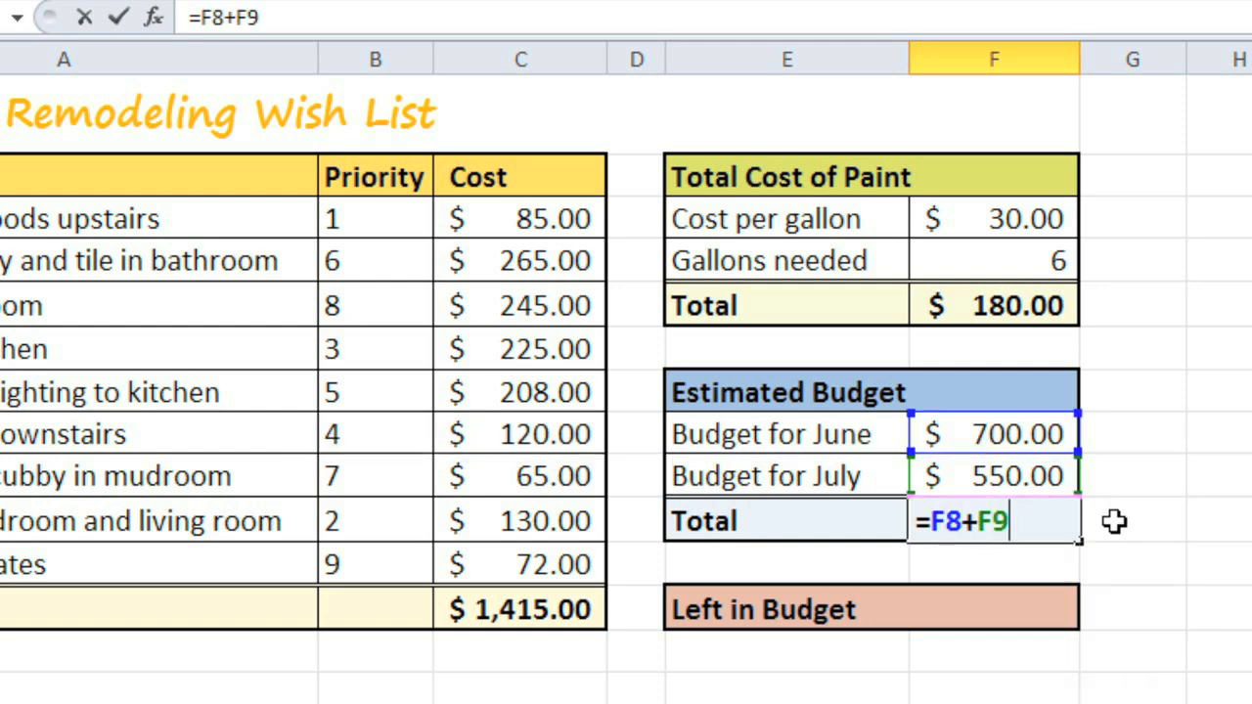
{"action": "key", "text": "Return"}
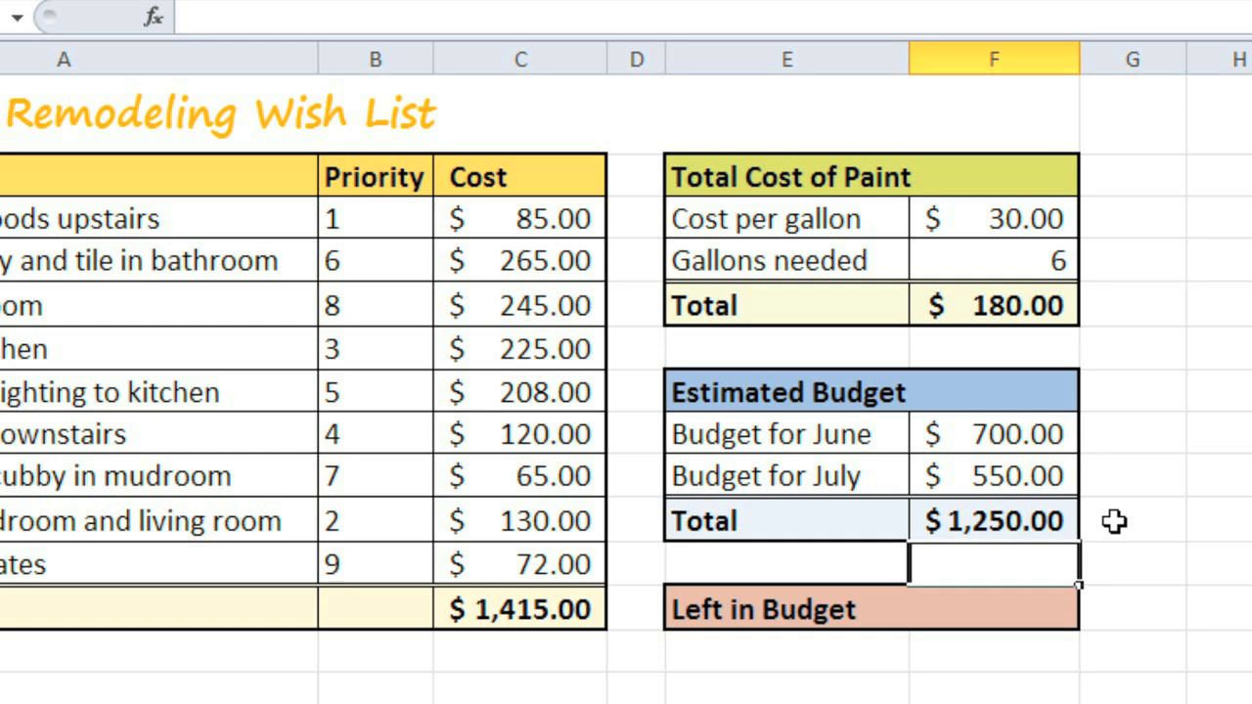
Change the June budget in F8 to 800 and the July budget in F9 to 650
{"action": "left_click", "coordinate": [952, 434]}
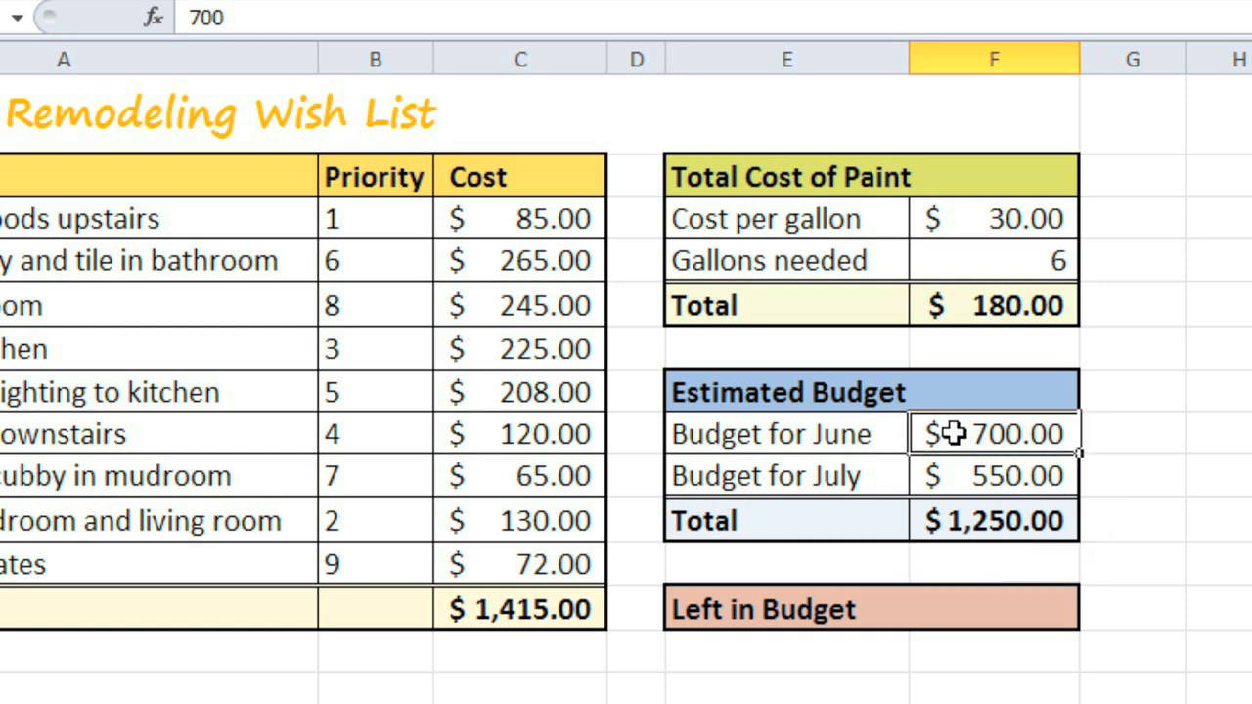
{"action": "type", "text": "800"}
{"action": "key", "text": "Return"}
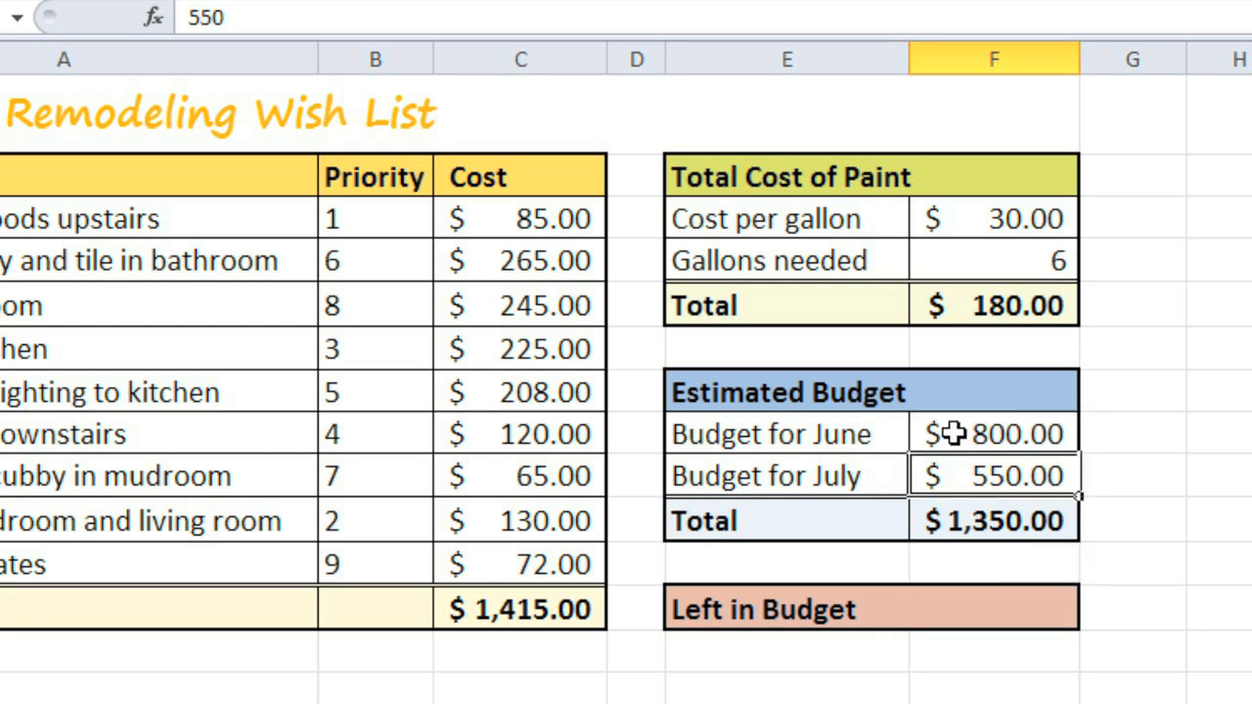
{"action": "type", "text": "650"}
{"action": "key", "text": "Return"}
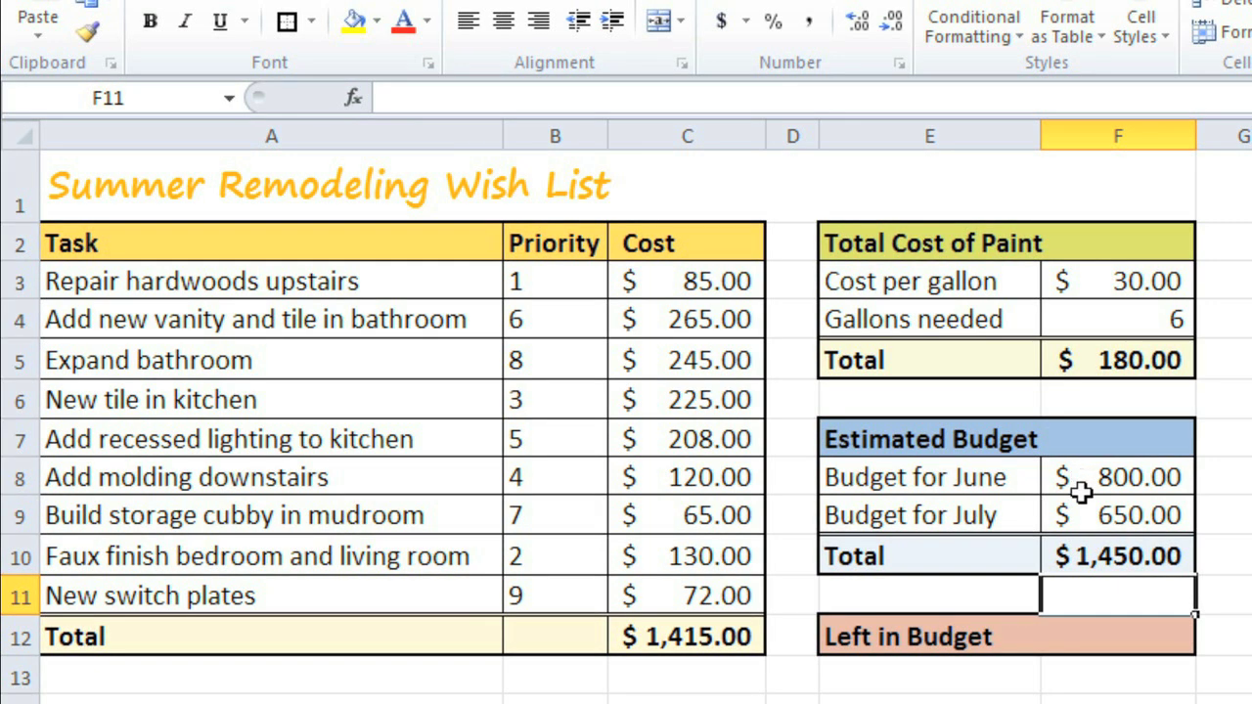
Bold the budget Total cell and review the wish list cost Total formula
{"action": "left_click", "coordinate": [1074, 559]}
{"action": "key", "text": "ctrl+b"}
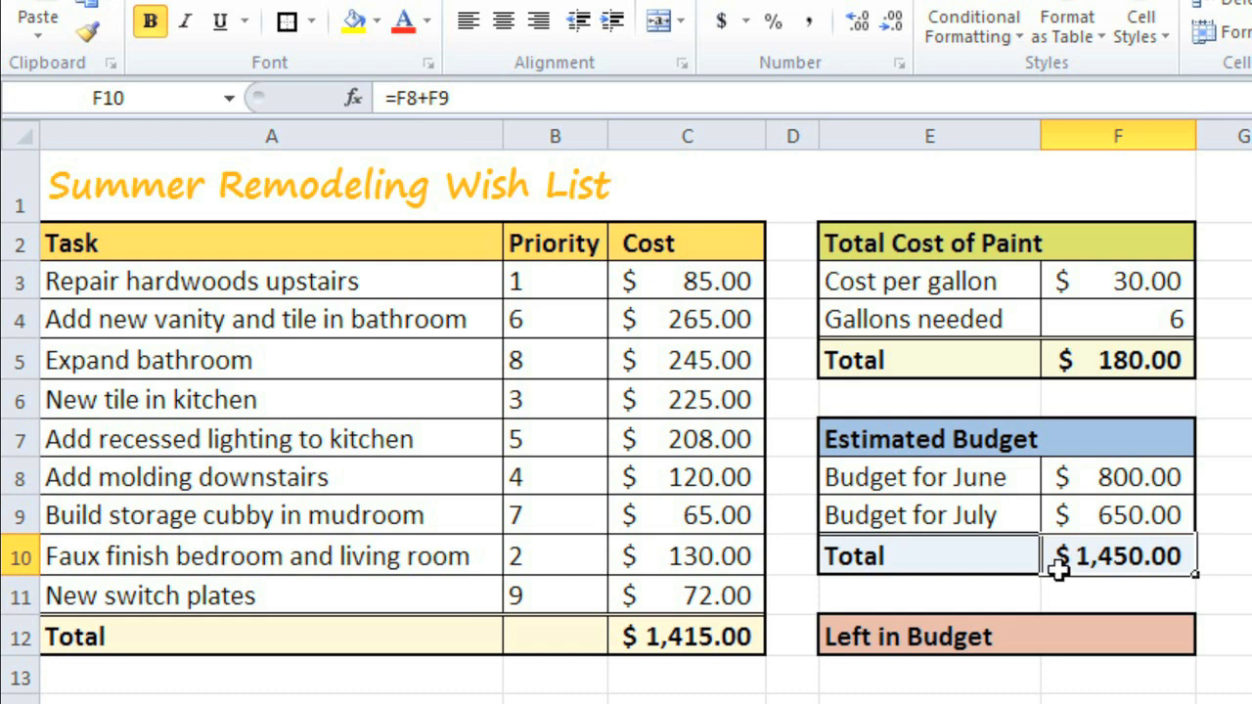
{"action": "left_click", "coordinate": [741, 634]}
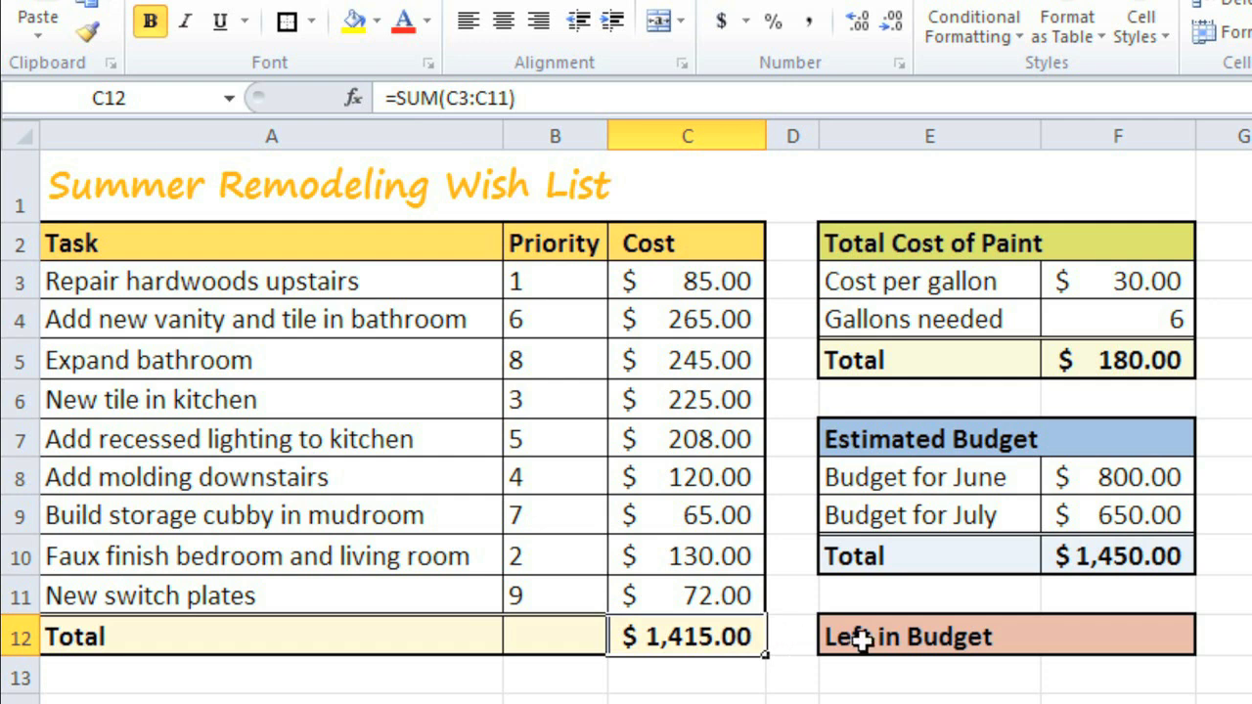
Enter =F10-C12 in Left in Budget cell F12, giving $35.00
{"action": "left_click", "coordinate": [1070, 638]}
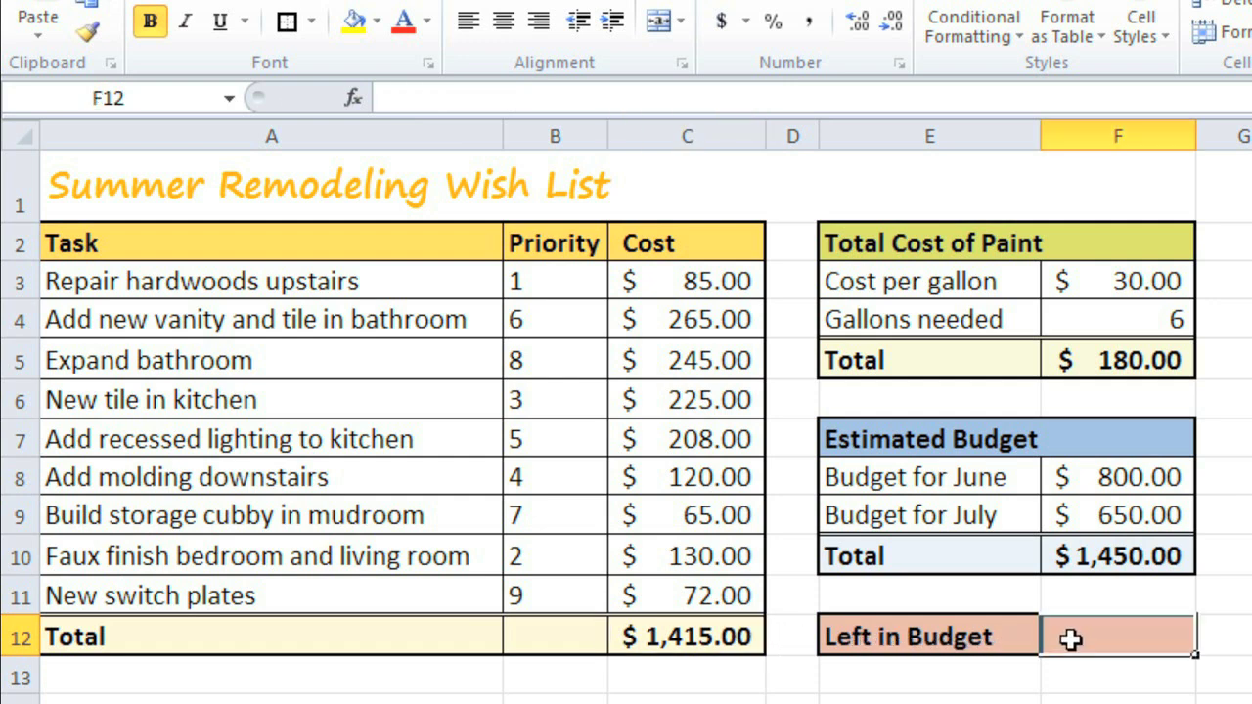
{"action": "type", "text": "="}
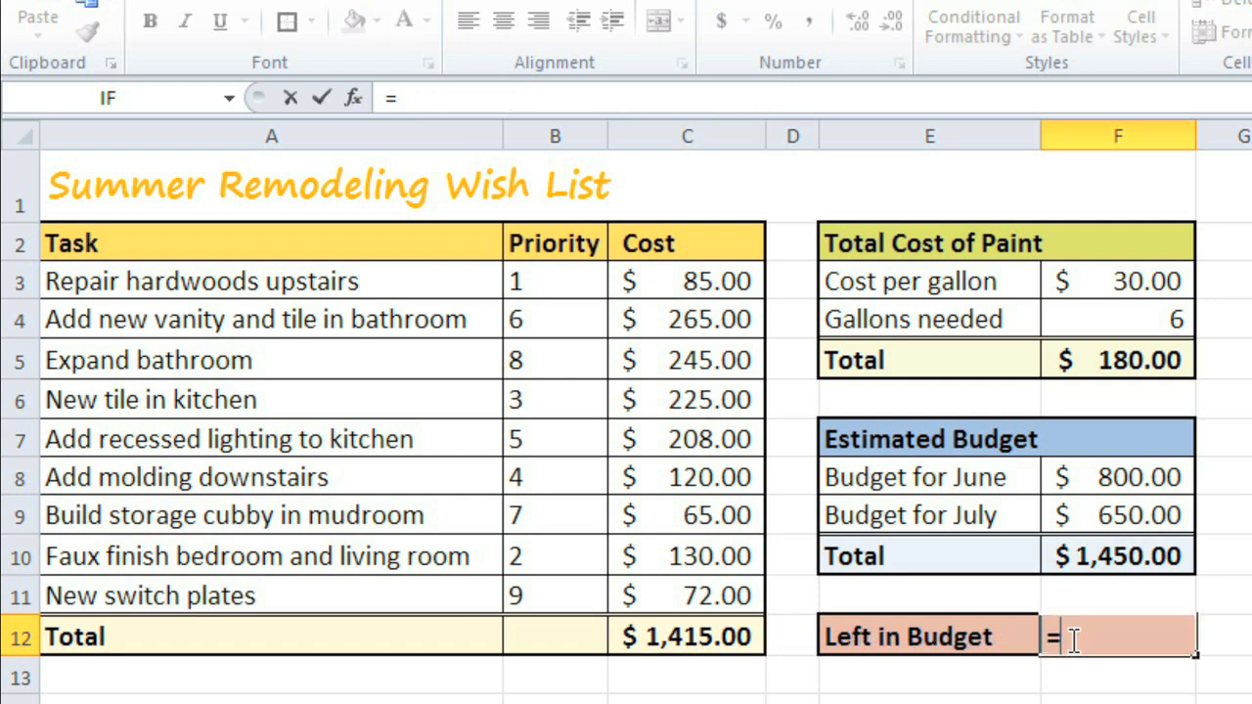
{"action": "left_click", "coordinate": [1087, 556]}
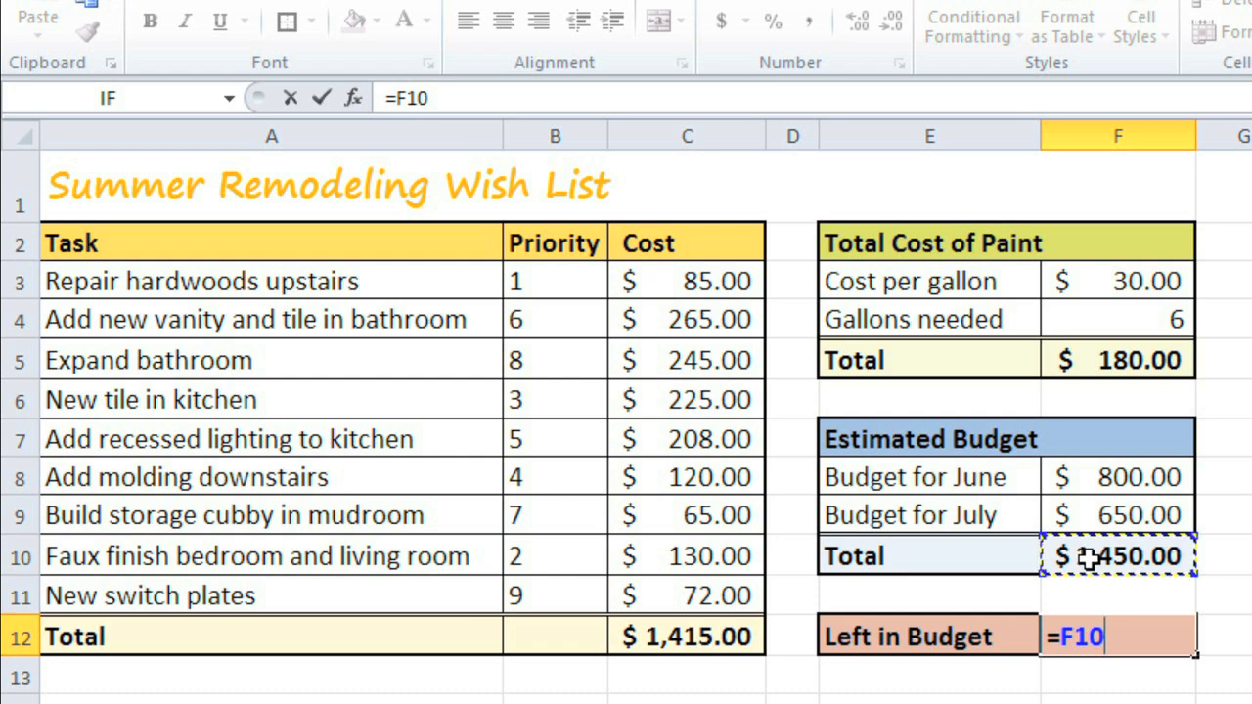
{"action": "type", "text": "-"}
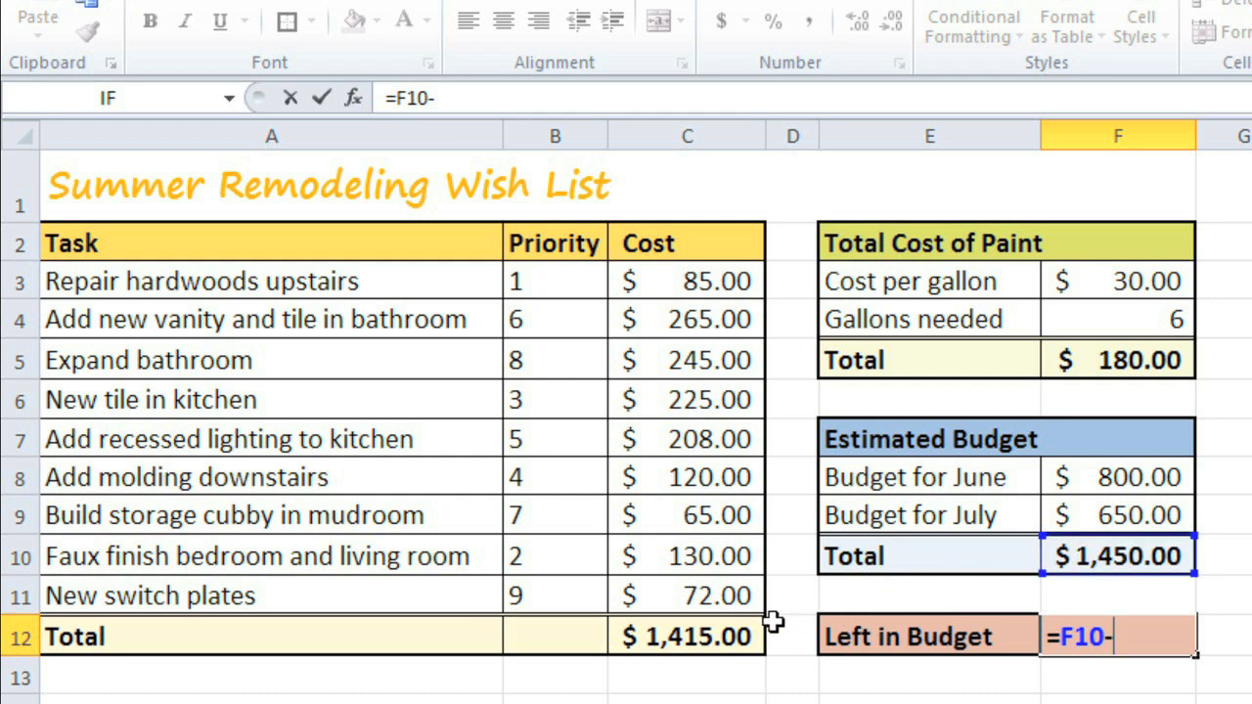
{"action": "left_click", "coordinate": [736, 636]}
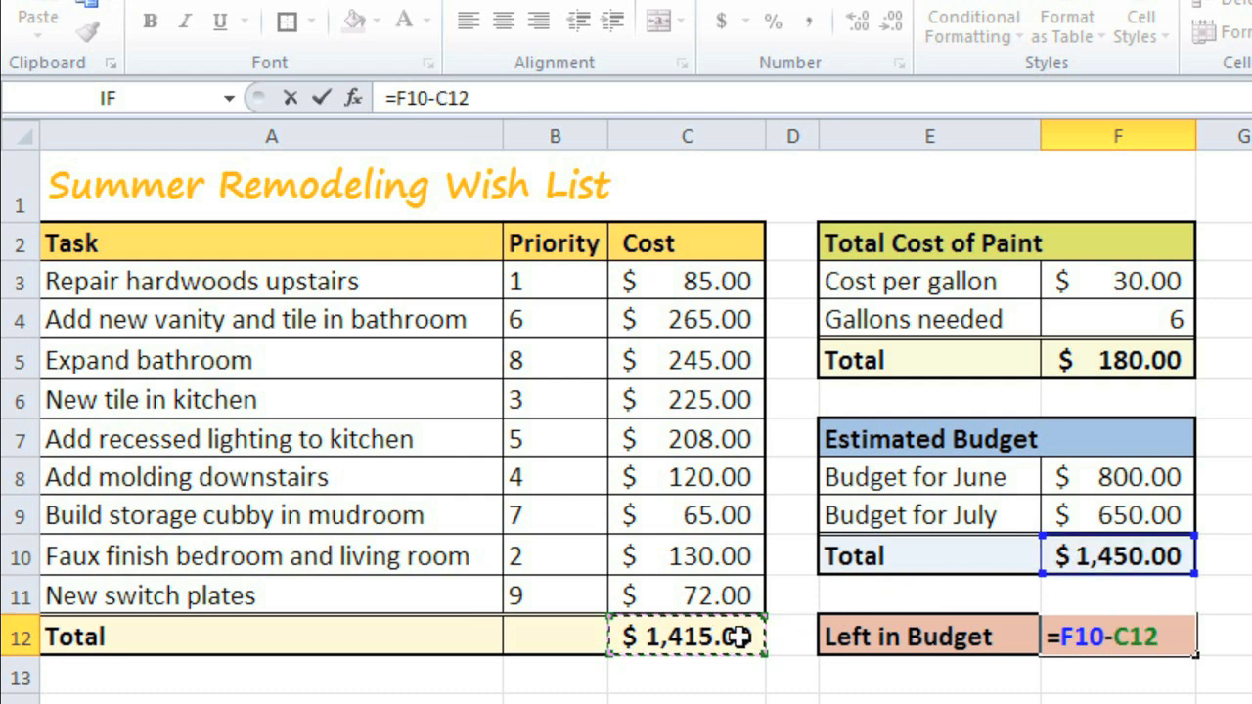
{"action": "key", "text": "Return"}
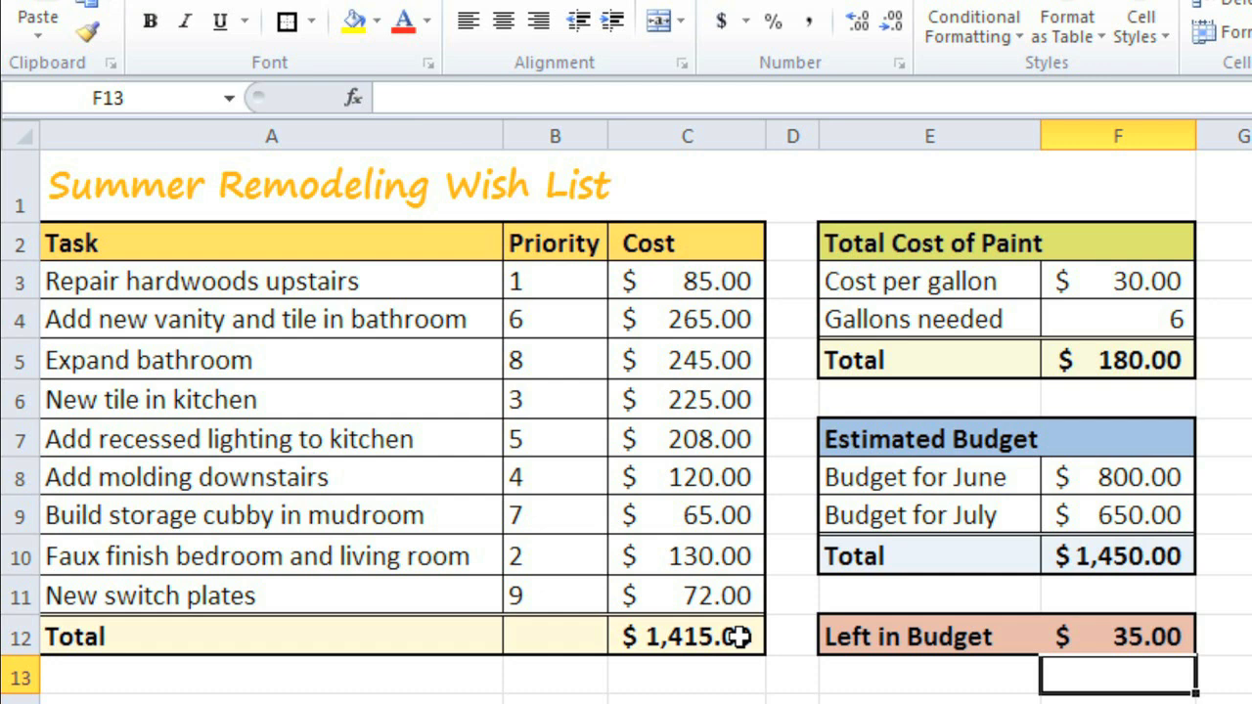
Cancel a formula-bar edit of F5, then reopen =30*6 in the cell with 30 selected
{"action": "left_click", "coordinate": [1082, 360]}
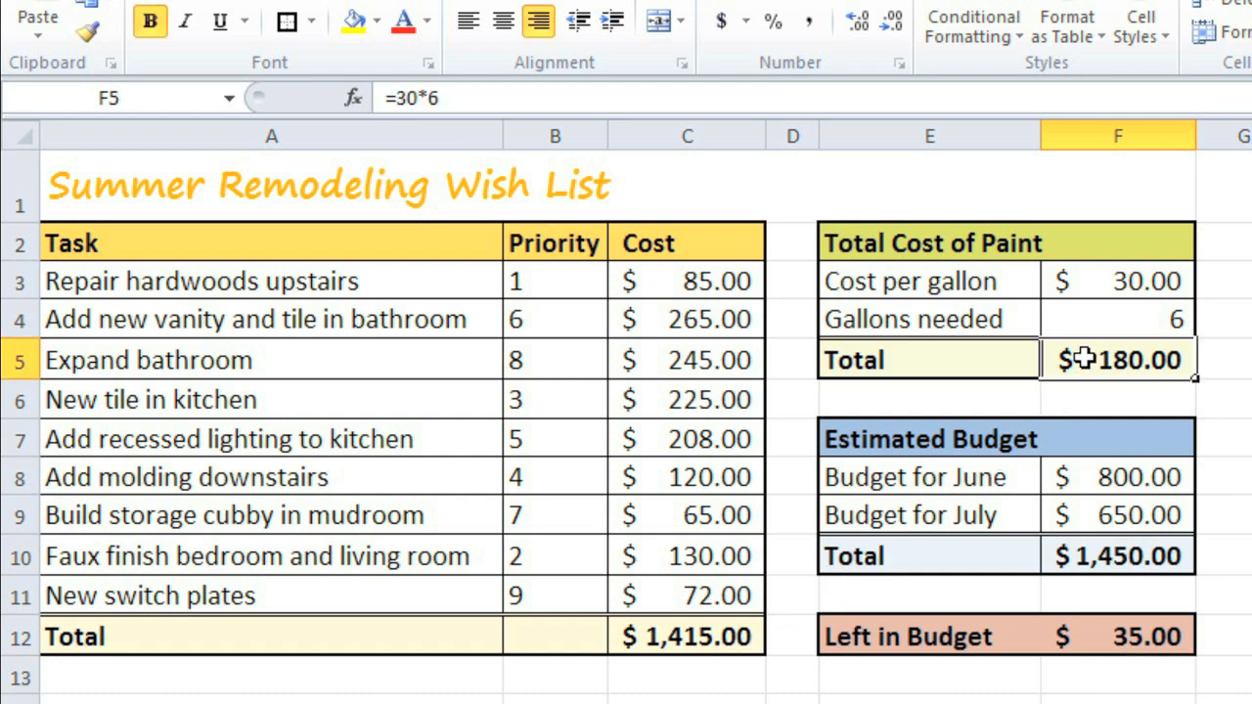
{"action": "left_click", "coordinate": [554, 98]}
{"action": "key", "text": "BackSpace"}
{"action": "key", "text": "BackSpace"}
{"action": "key", "text": "BackSpace"}
{"action": "key", "text": "BackSpace"}
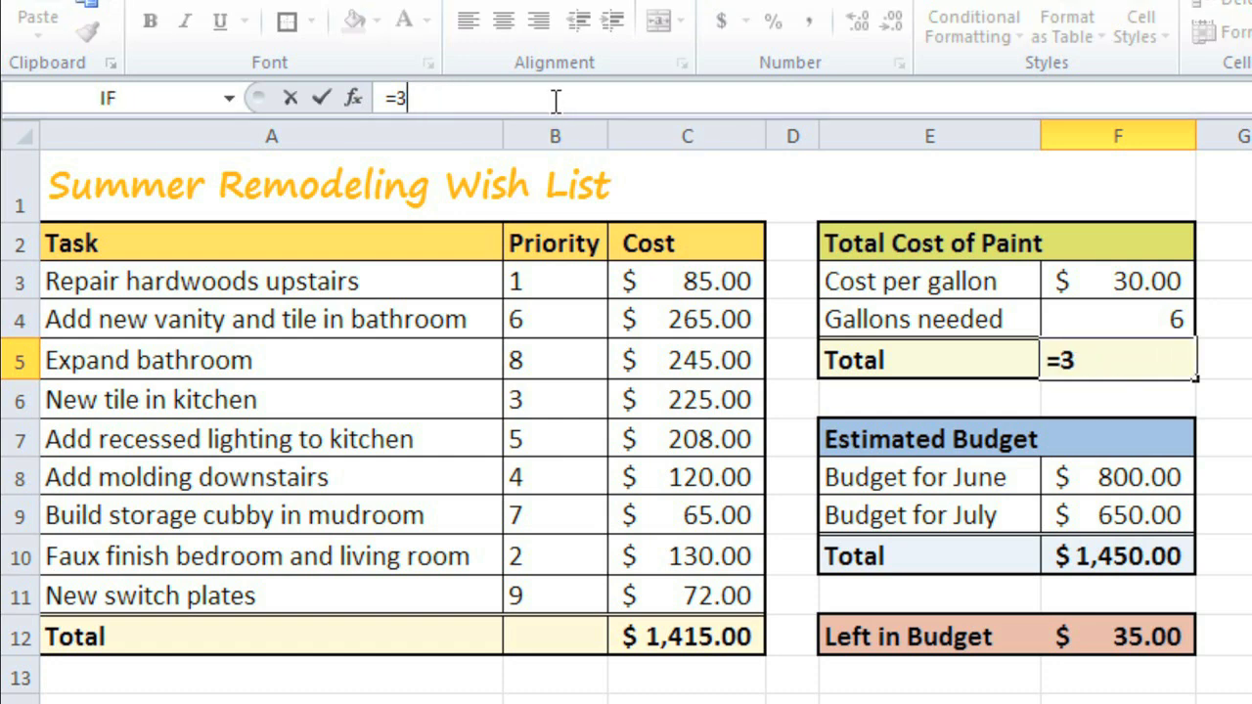
{"action": "type", "text": "F5"}
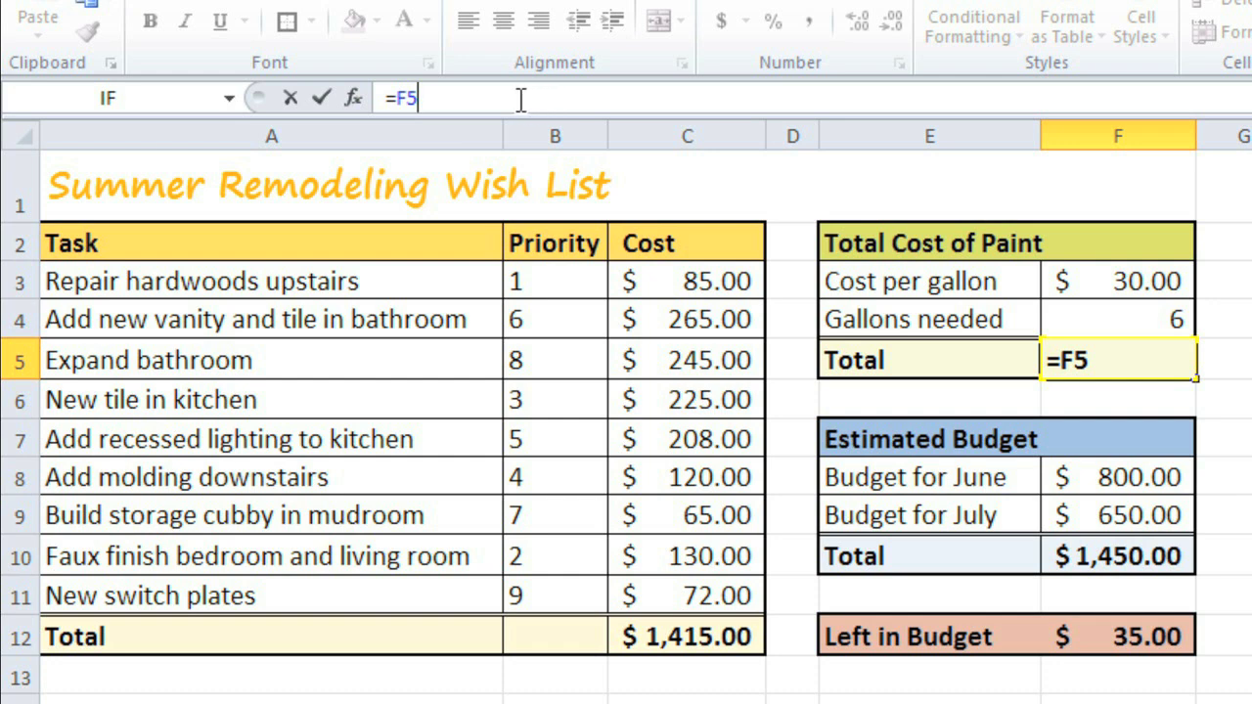
{"action": "left_click", "coordinate": [296, 96]}
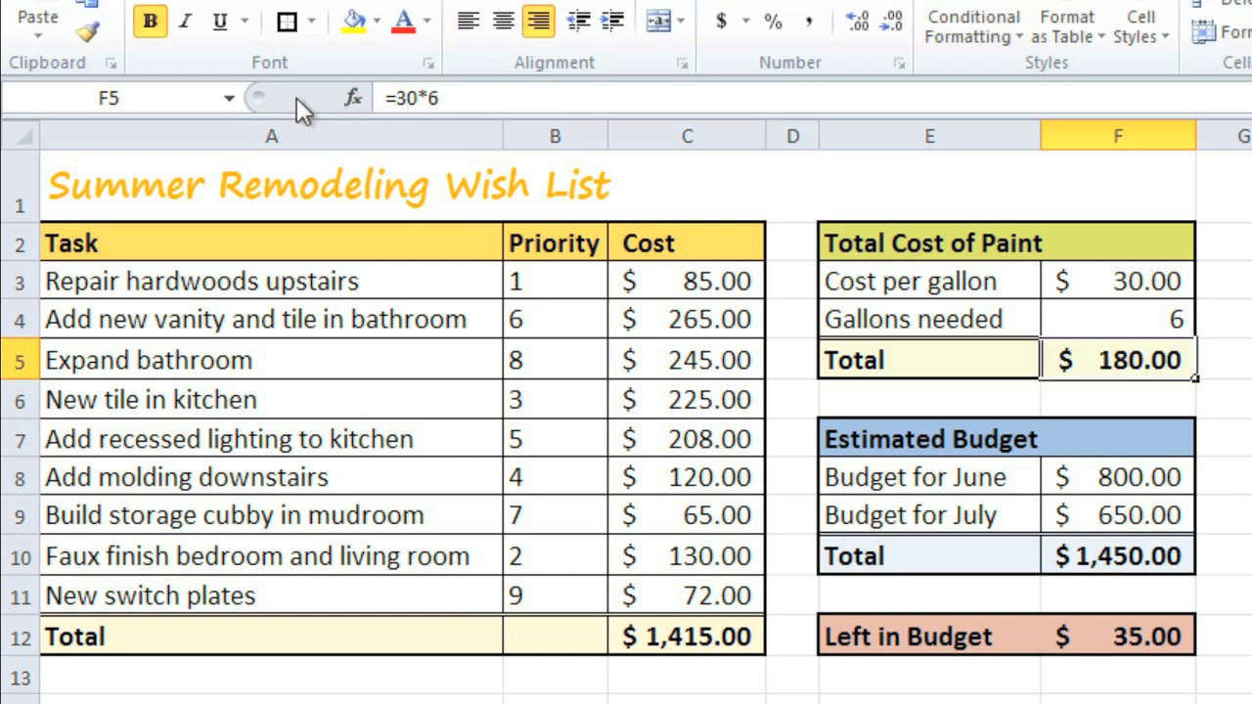
{"action": "double_click", "coordinate": [1073, 361]}
{"action": "double_click", "coordinate": [1152, 361]}
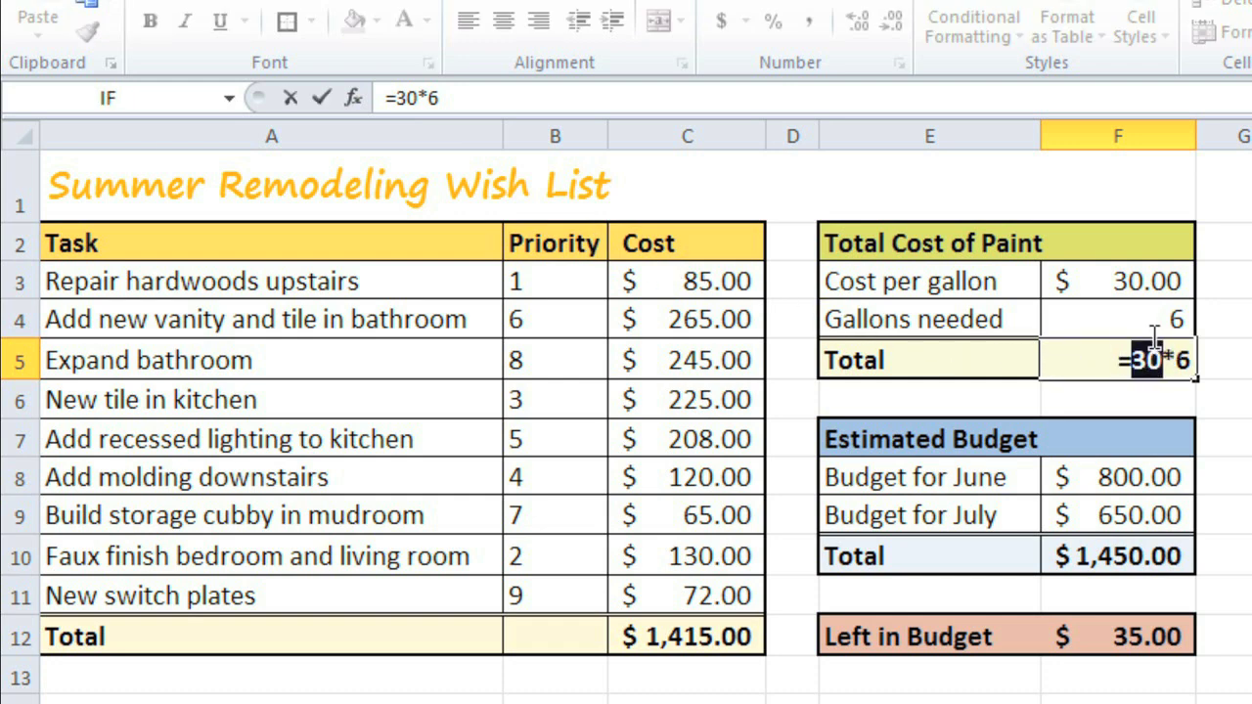